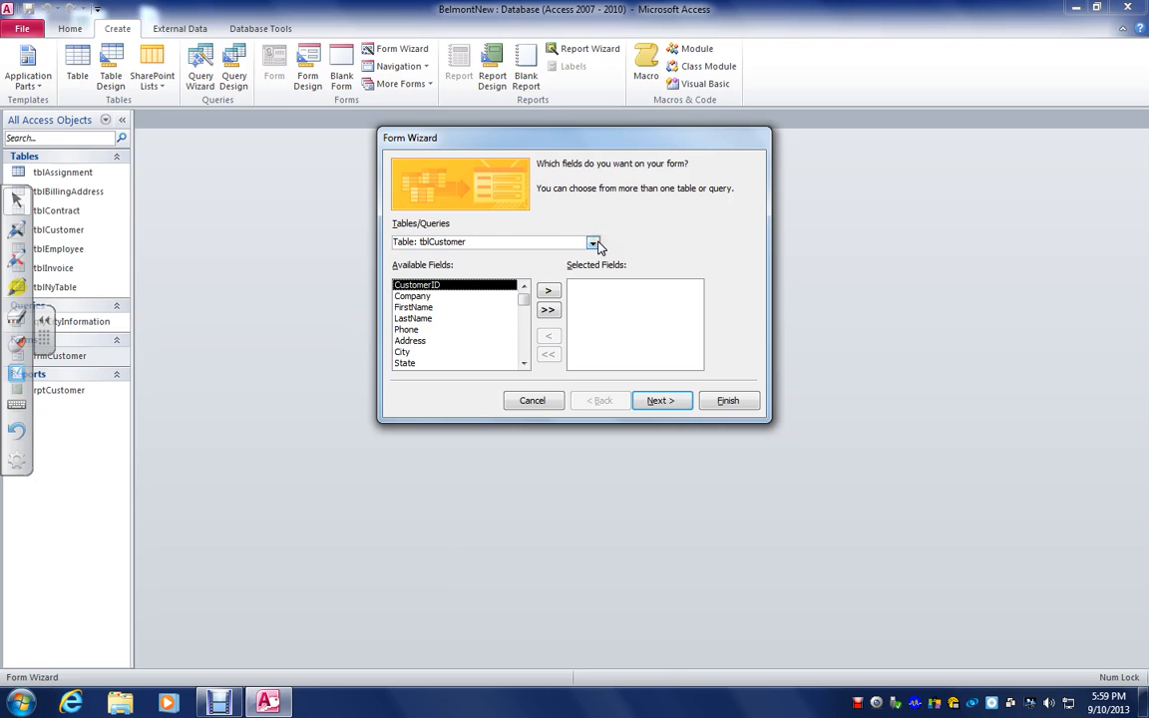
# Add all fields from tblCustomer to the new form, staying on the field selection page.
pyautogui.click(592, 243)
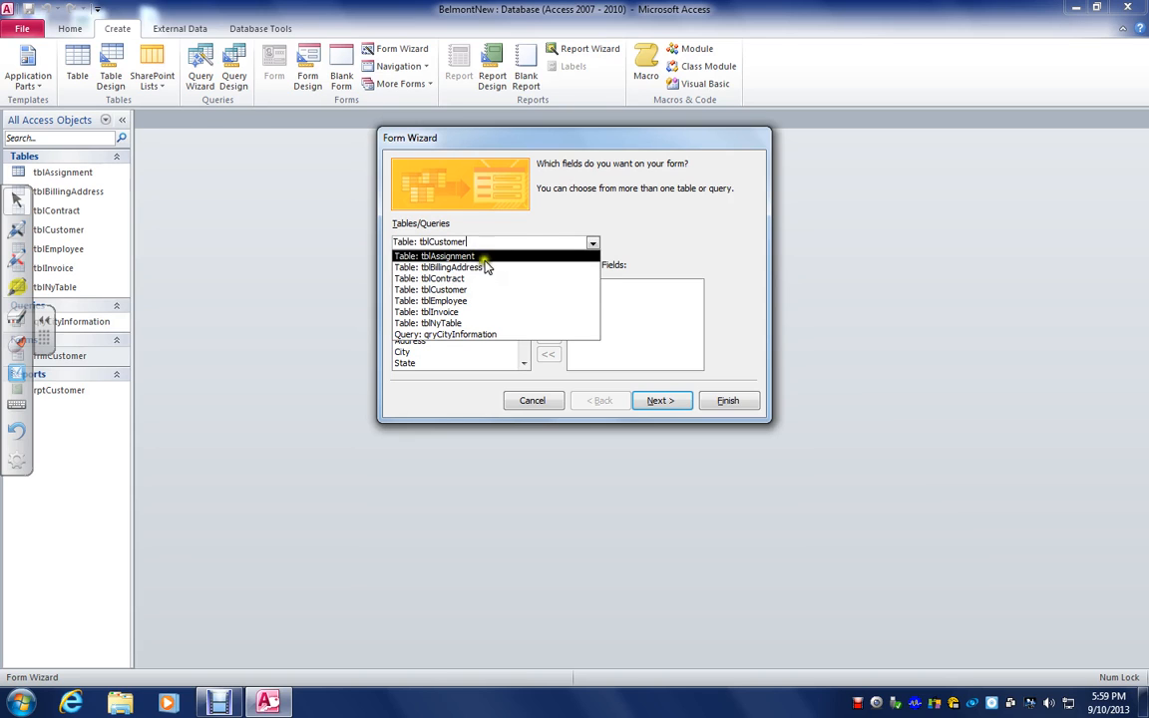
pyautogui.click(547, 375)
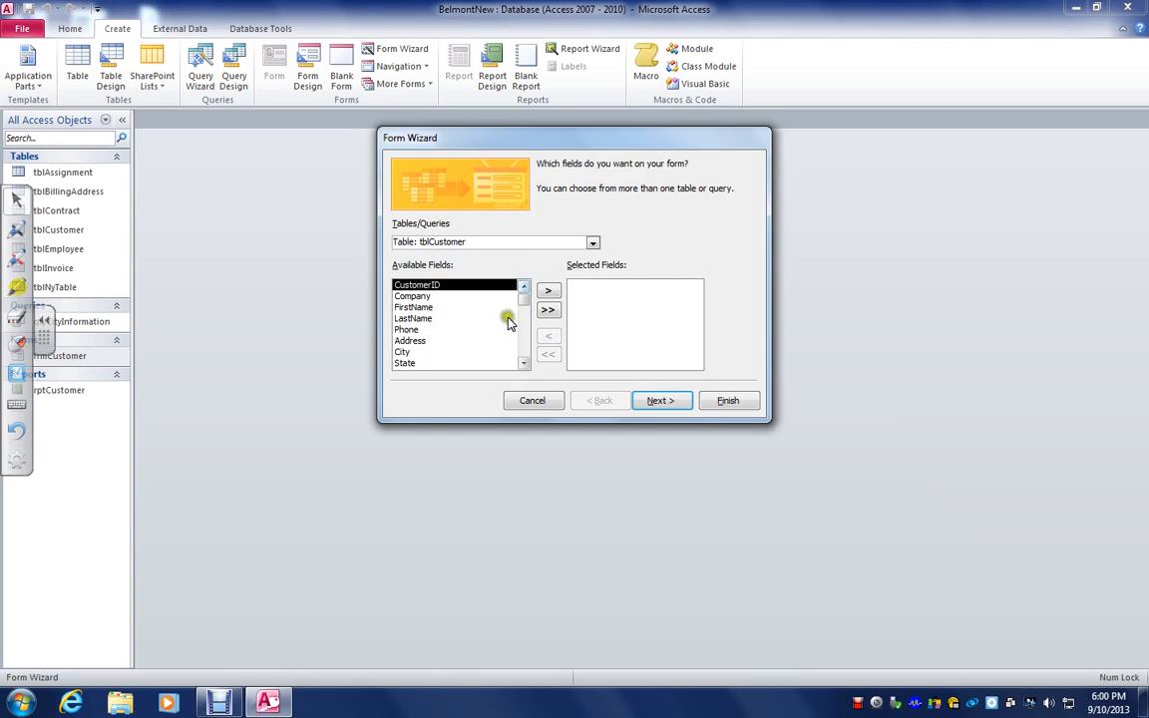
pyautogui.click(548, 310)
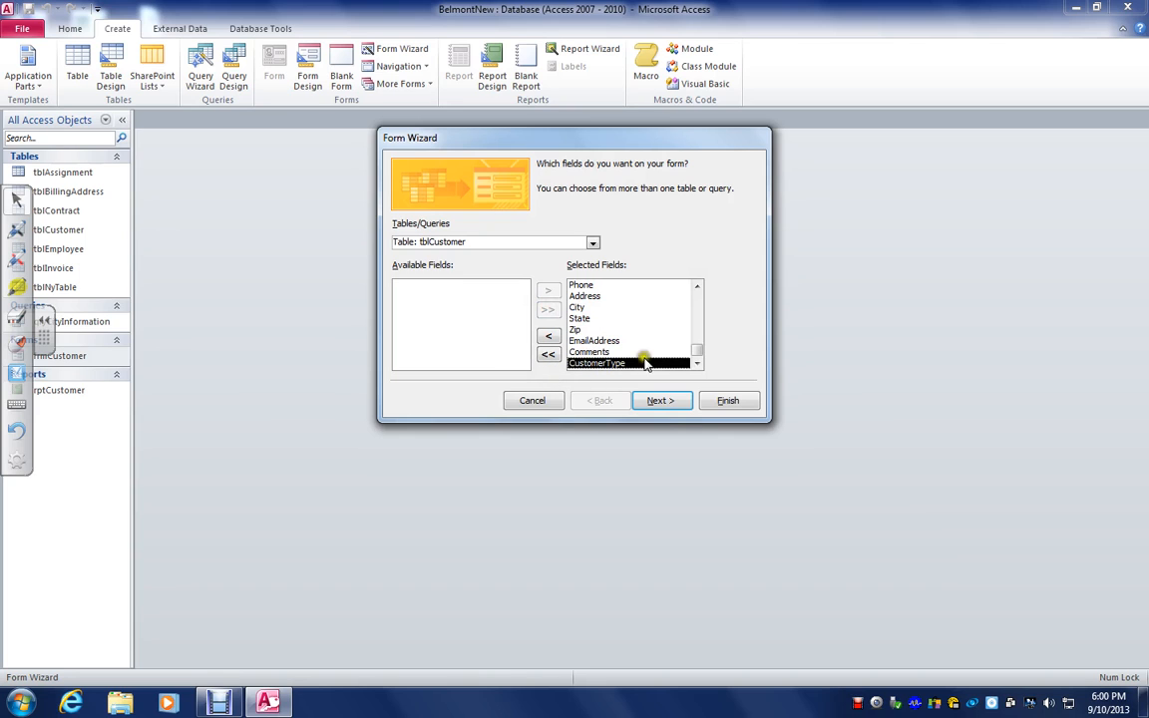
pyautogui.click(661, 400)
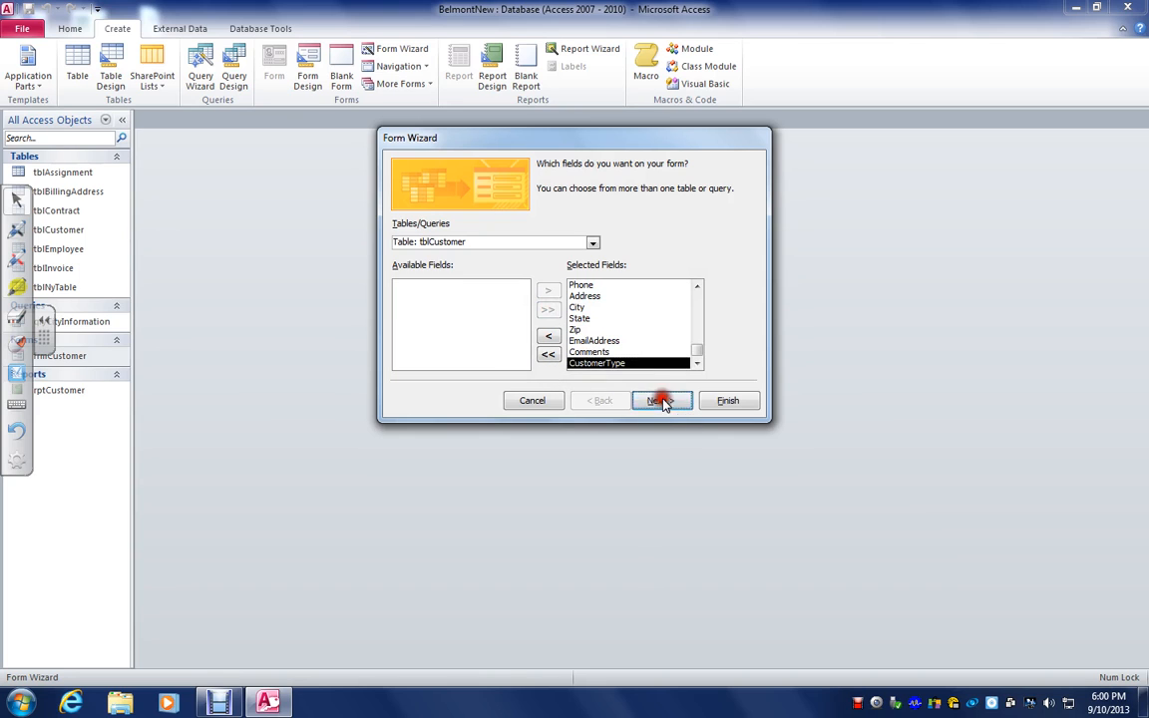
pyautogui.click(602, 400)
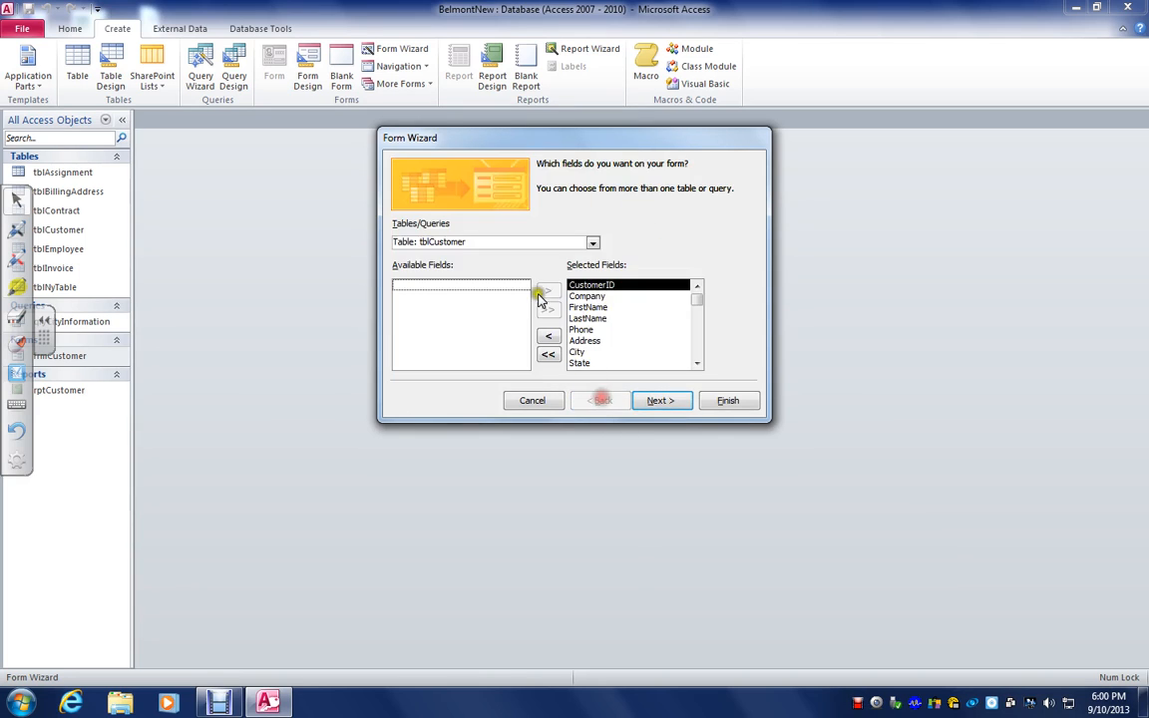
# Add all fields from tblContract to the form's selected fields and accept the field selection.
pyautogui.click(593, 243)
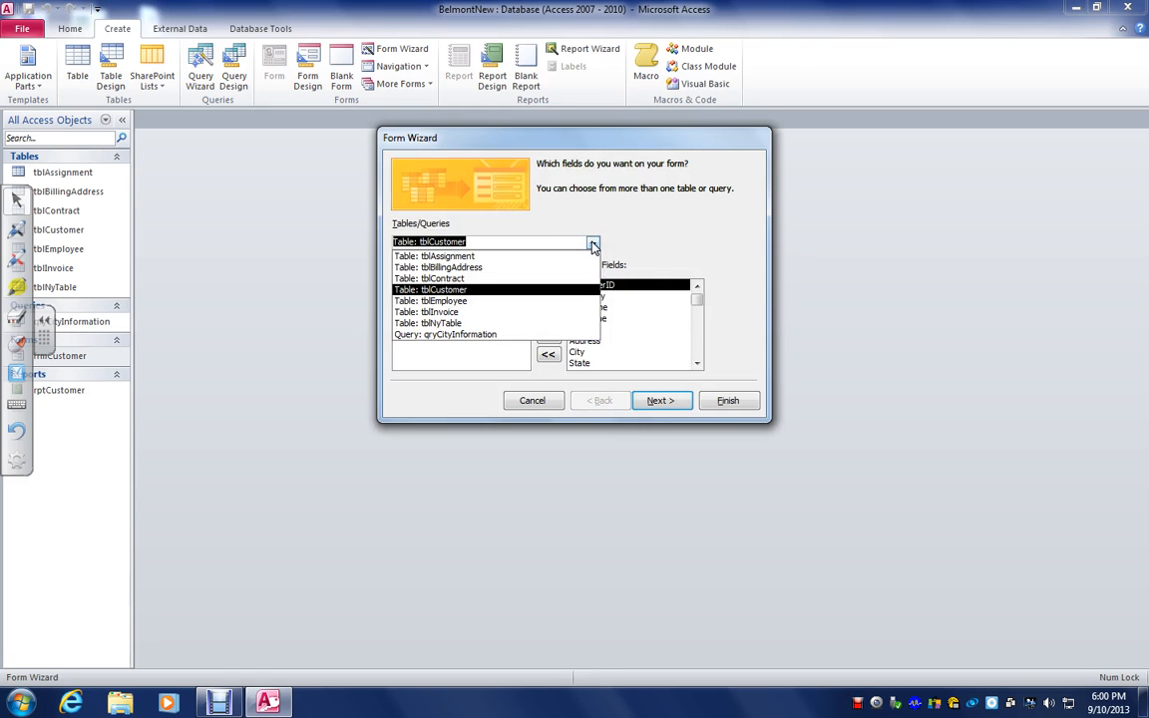
pyautogui.click(464, 278)
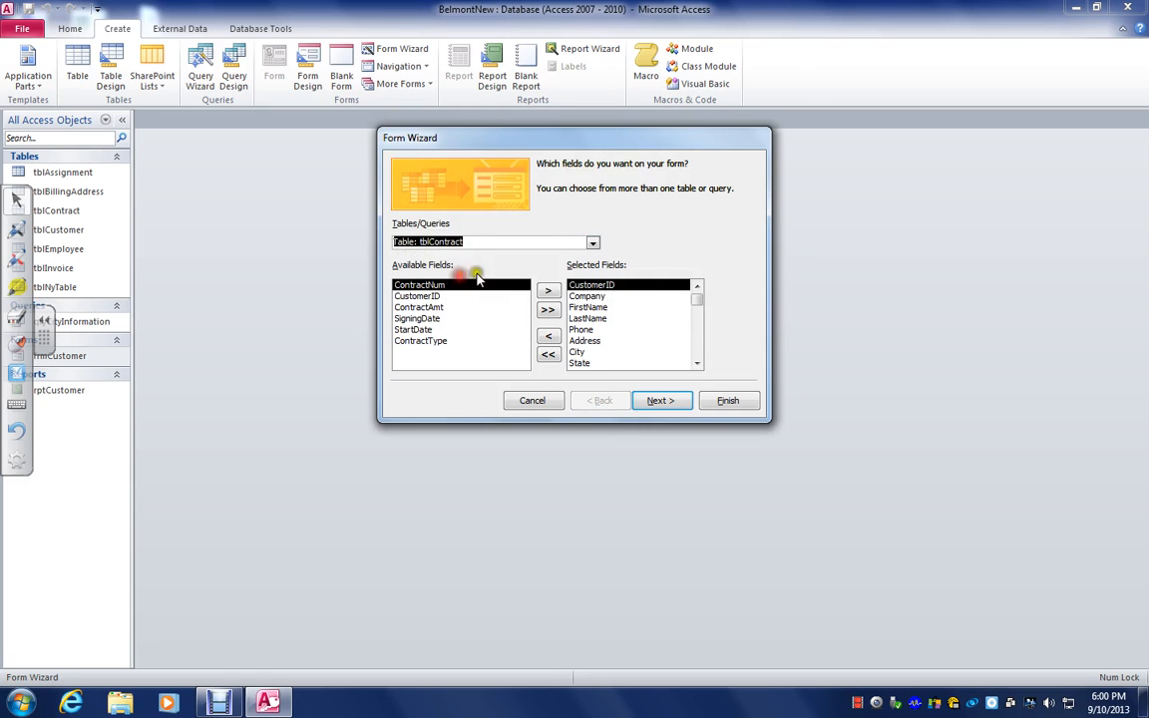
pyautogui.click(547, 313)
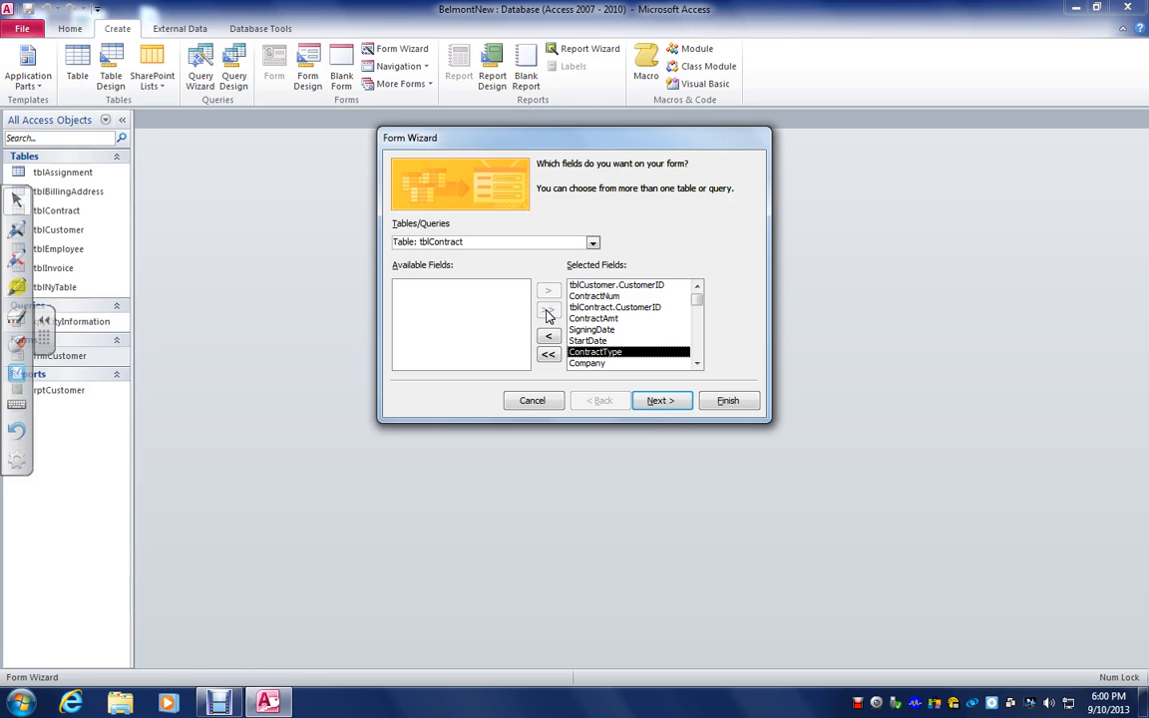
pyautogui.click(678, 401)
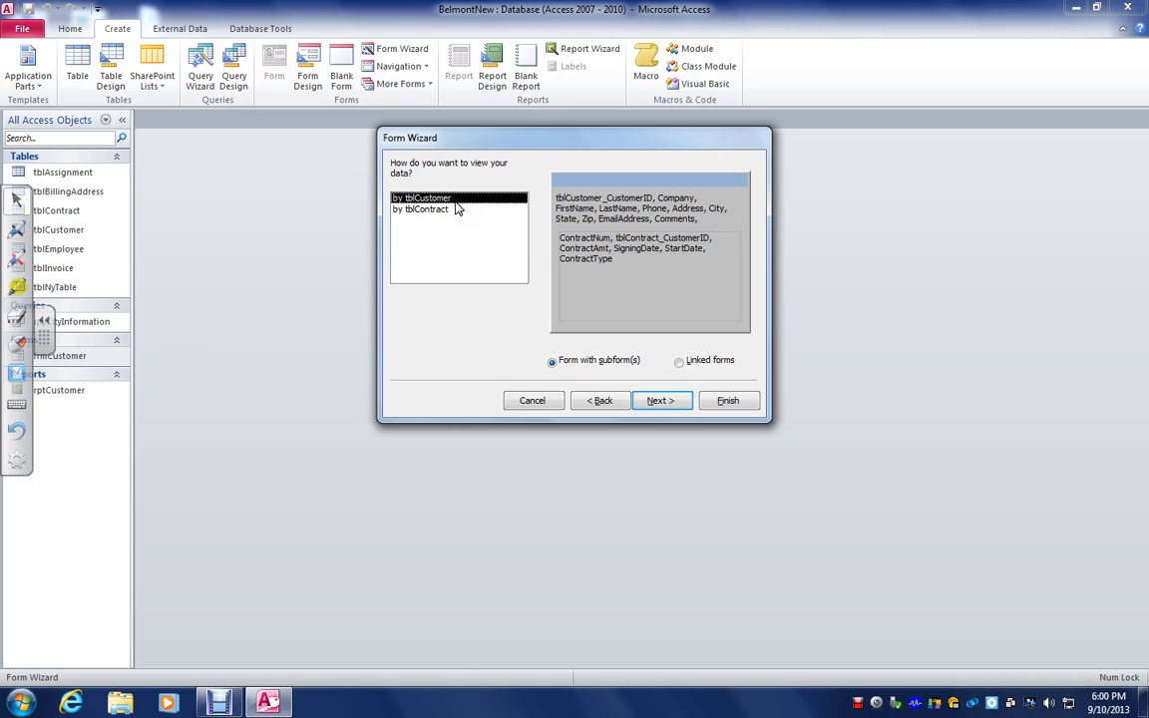
# Keep the data viewed by tblCustomer as a form with subform, using the Datasheet layout for the subform.
pyautogui.click(634, 365)
pyautogui.click(665, 401)
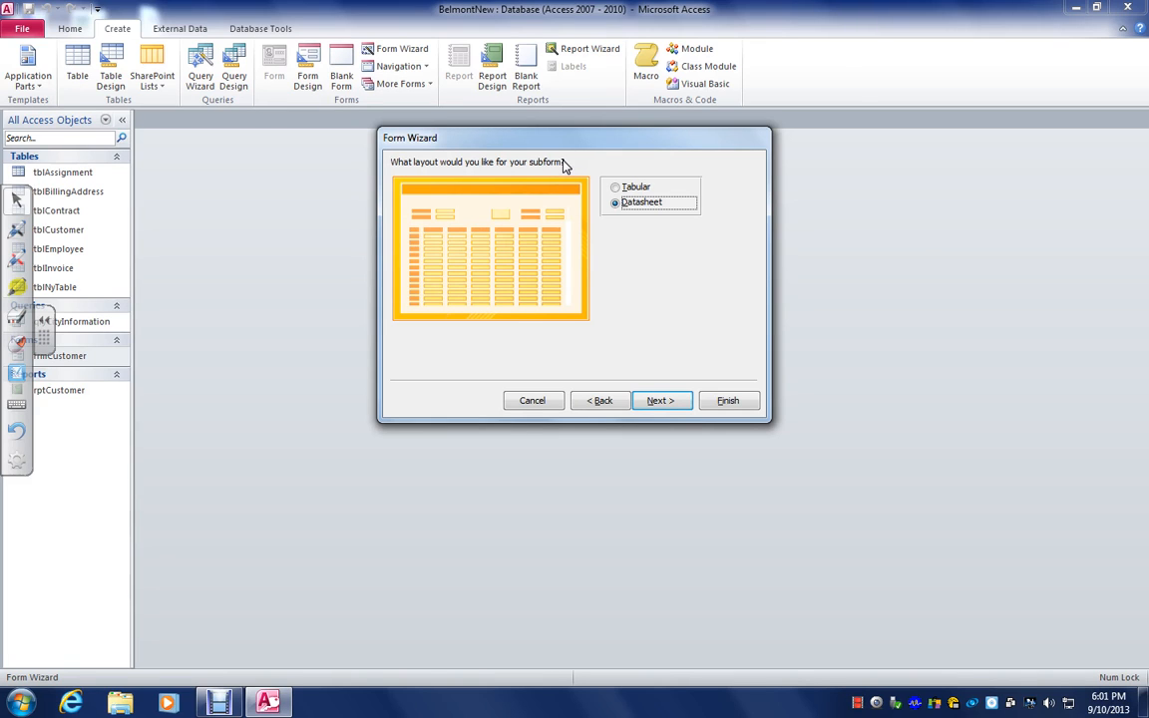
pyautogui.click(662, 403)
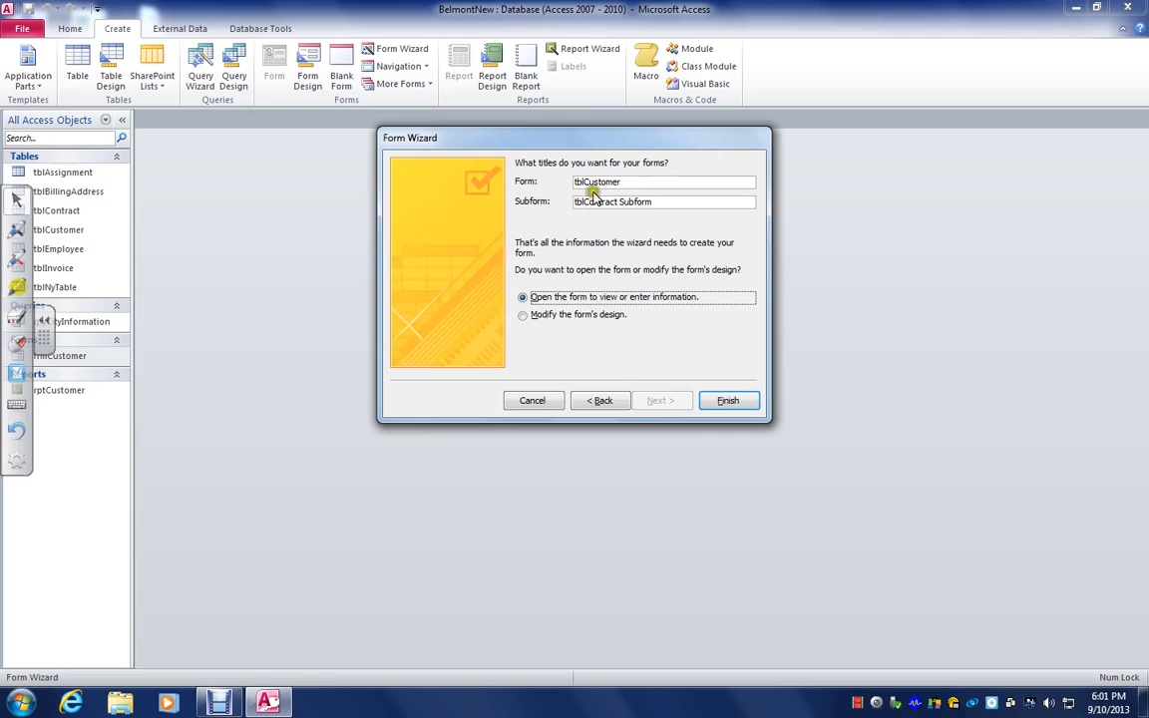
# Title the main form frmCustomerMine.
pyautogui.moveTo(583, 182); pyautogui.dragTo(528, 180)
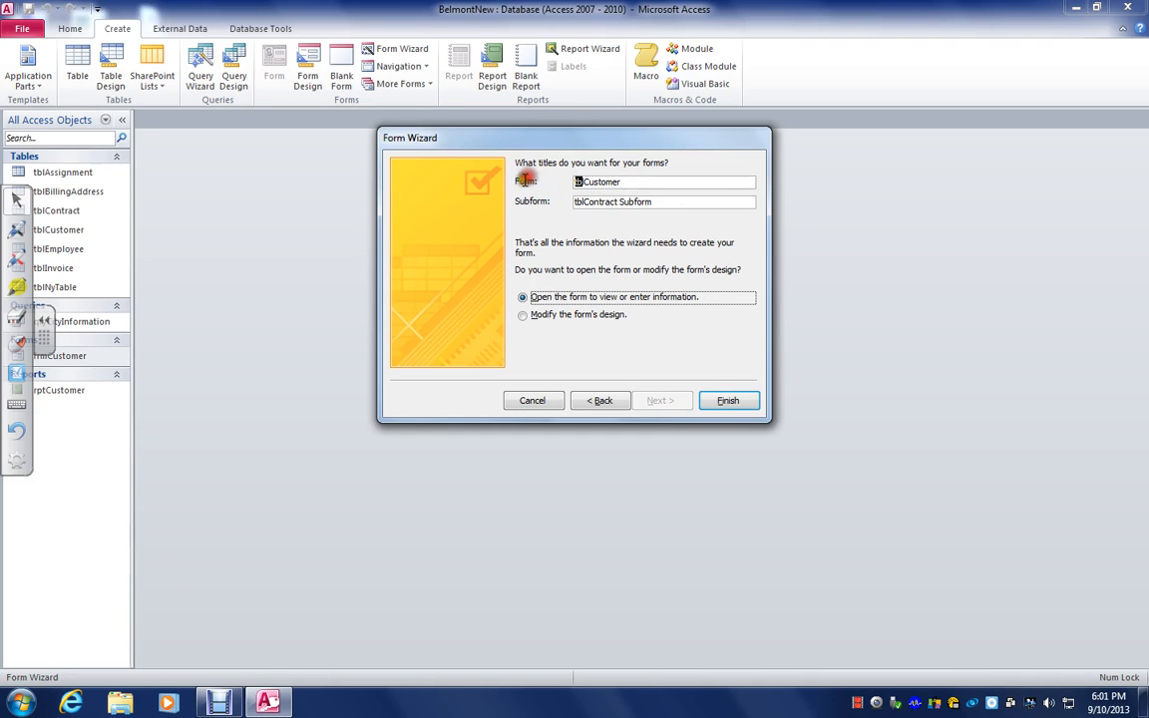
pyautogui.write('frm')
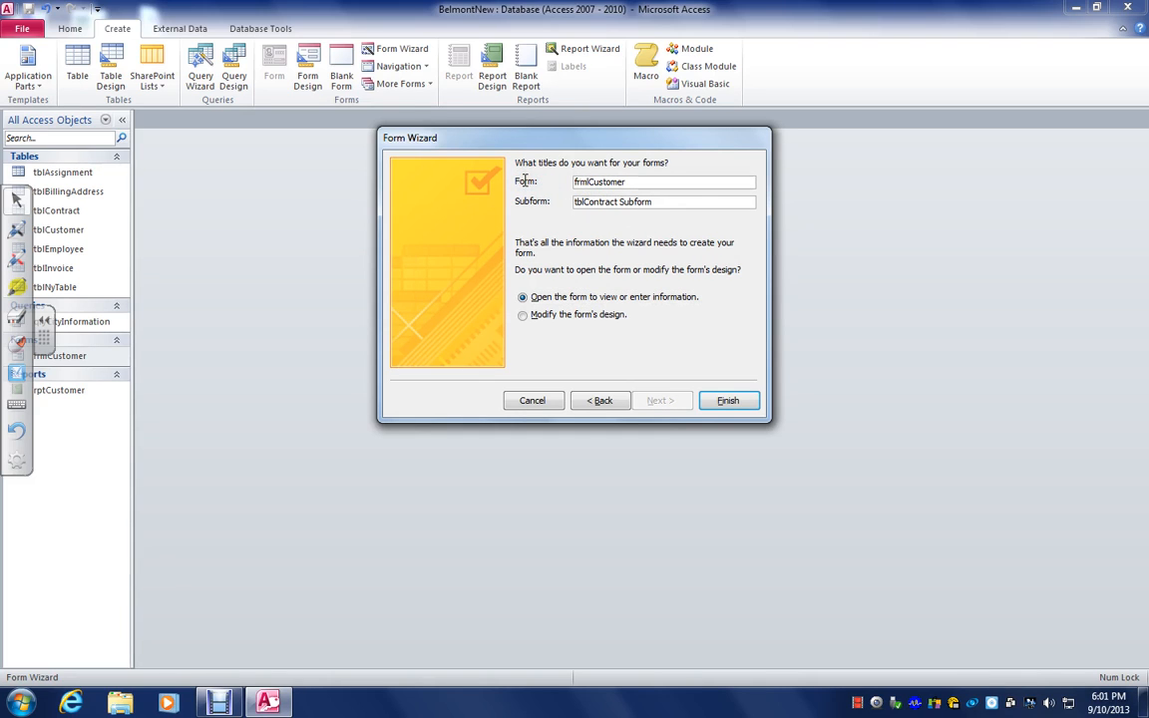
pyautogui.press('Delete')
pyautogui.click(640, 180)
pyautogui.write('Mine')
# Title the subform sfrmContractSubformMine and finish the wizard, opening the form to view its data.
pyautogui.click(573, 202)
pyautogui.write('s')
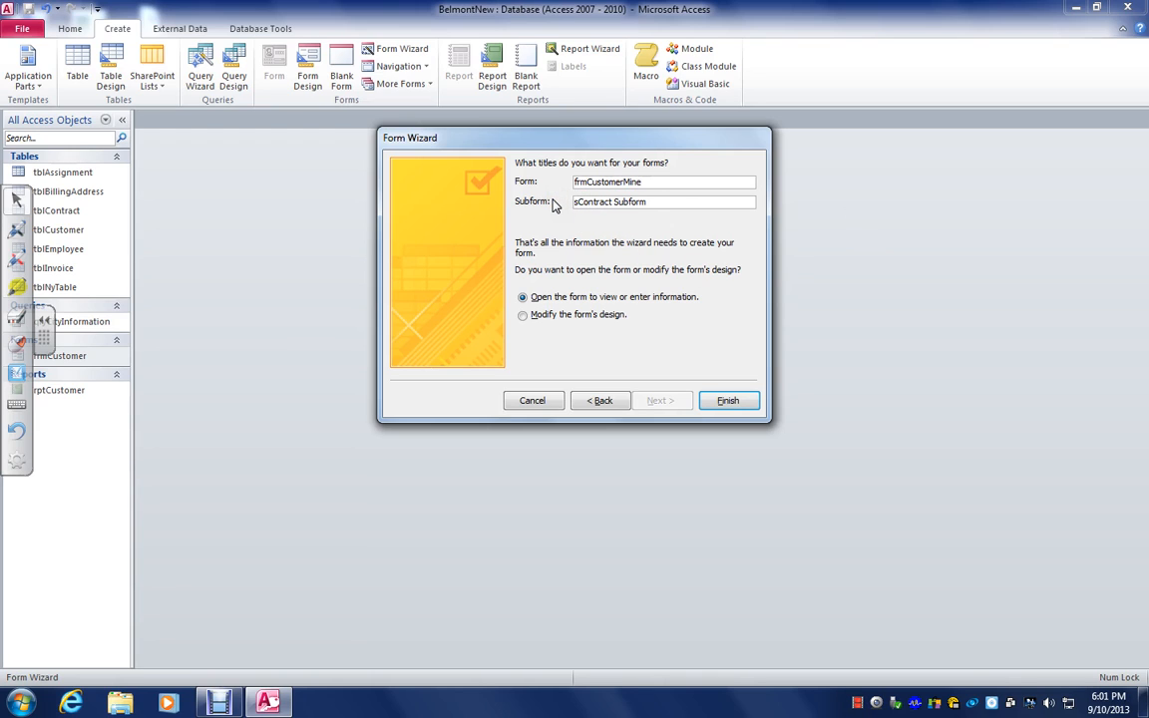
pyautogui.write('frm')
pyautogui.click(627, 200)
pyautogui.click(627, 201)
pyautogui.press('BackSpace')
pyautogui.press('BackSpace')
pyautogui.write('t')
pyautogui.click(662, 204)
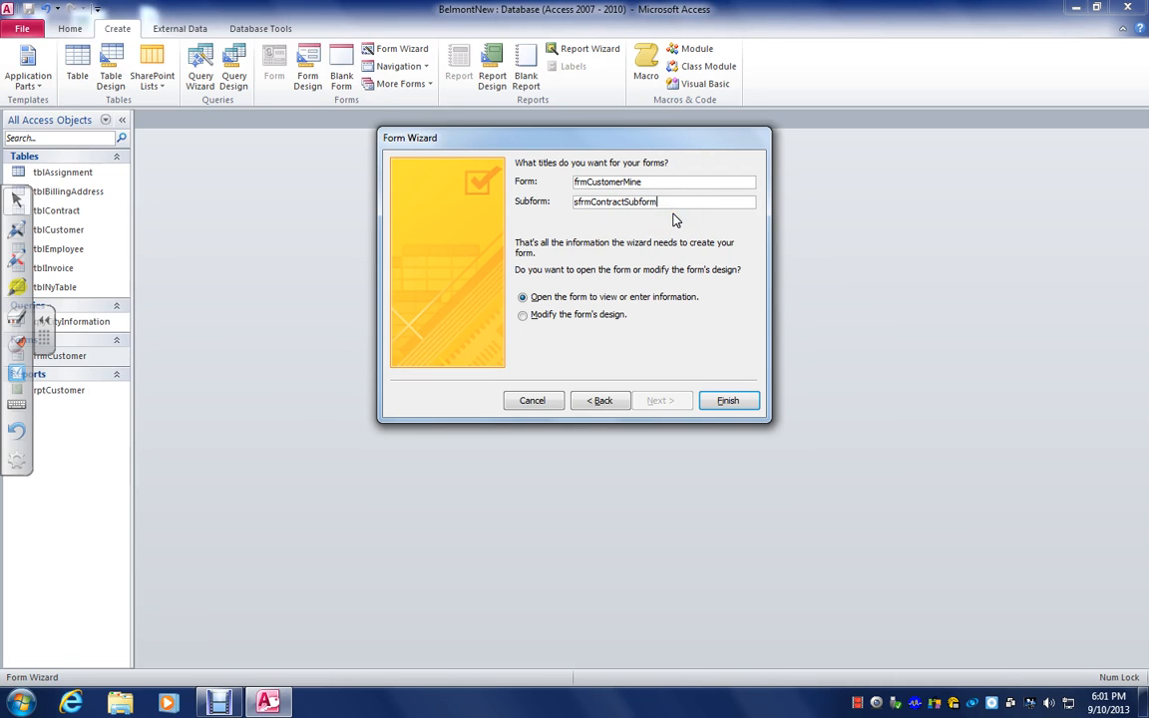
pyautogui.write('Mine')
pyautogui.click(737, 401)
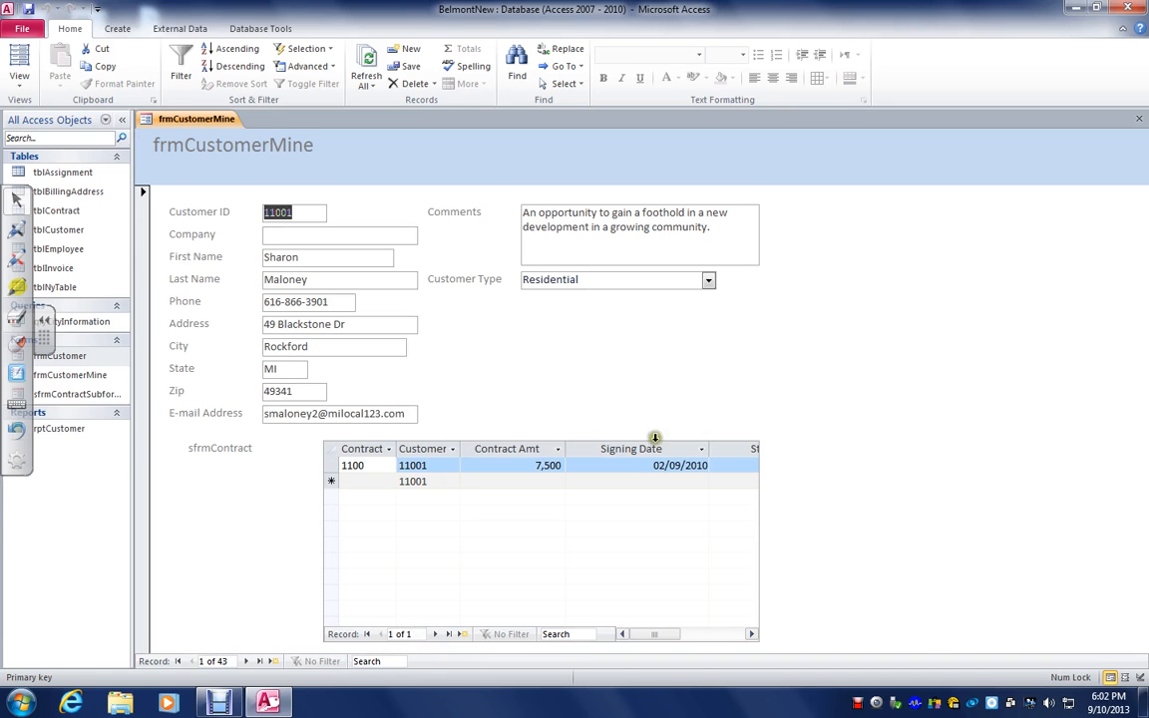
# In Design View, shorten the contract subform control to about 1.5 inches tall by raising its lower edge.
pyautogui.click(22, 88)
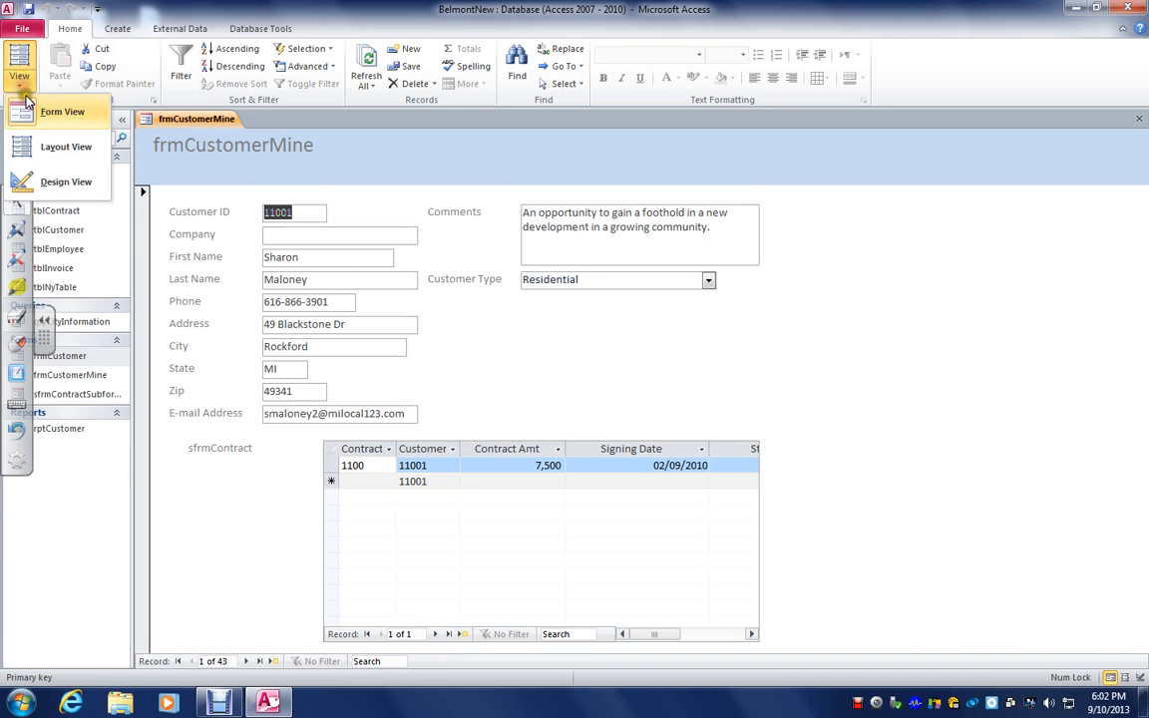
pyautogui.click(62, 180)
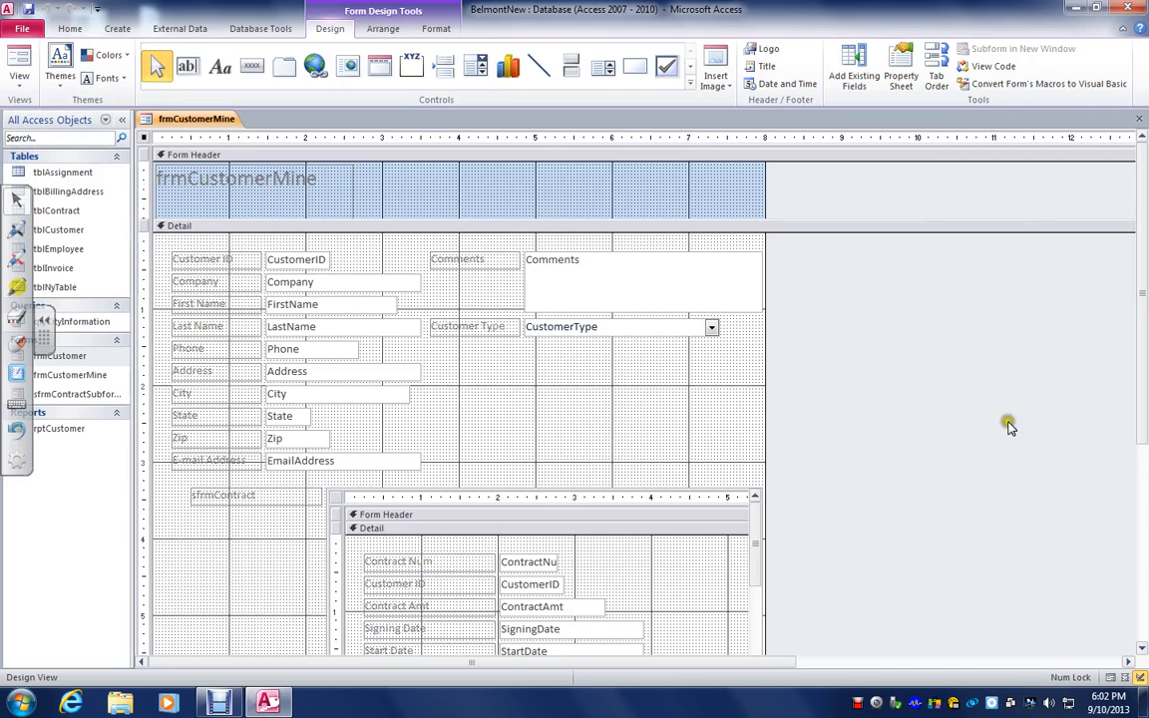
pyautogui.scroll(-3, 1005, 434)
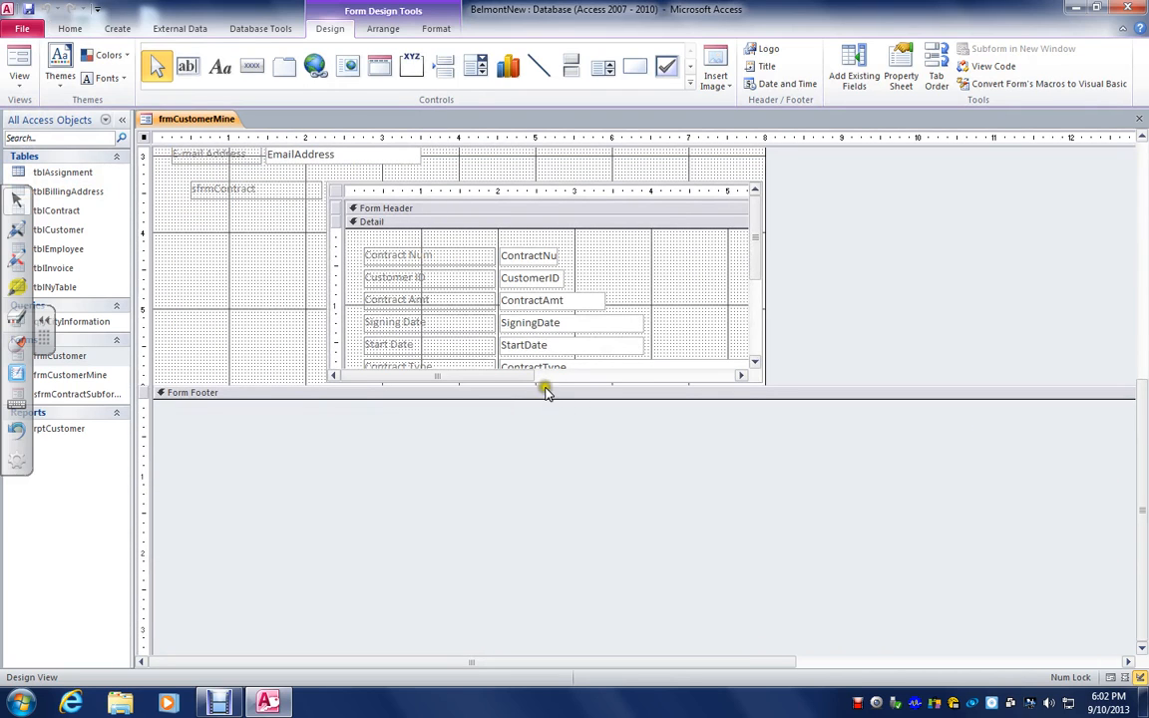
pyautogui.click(349, 185)
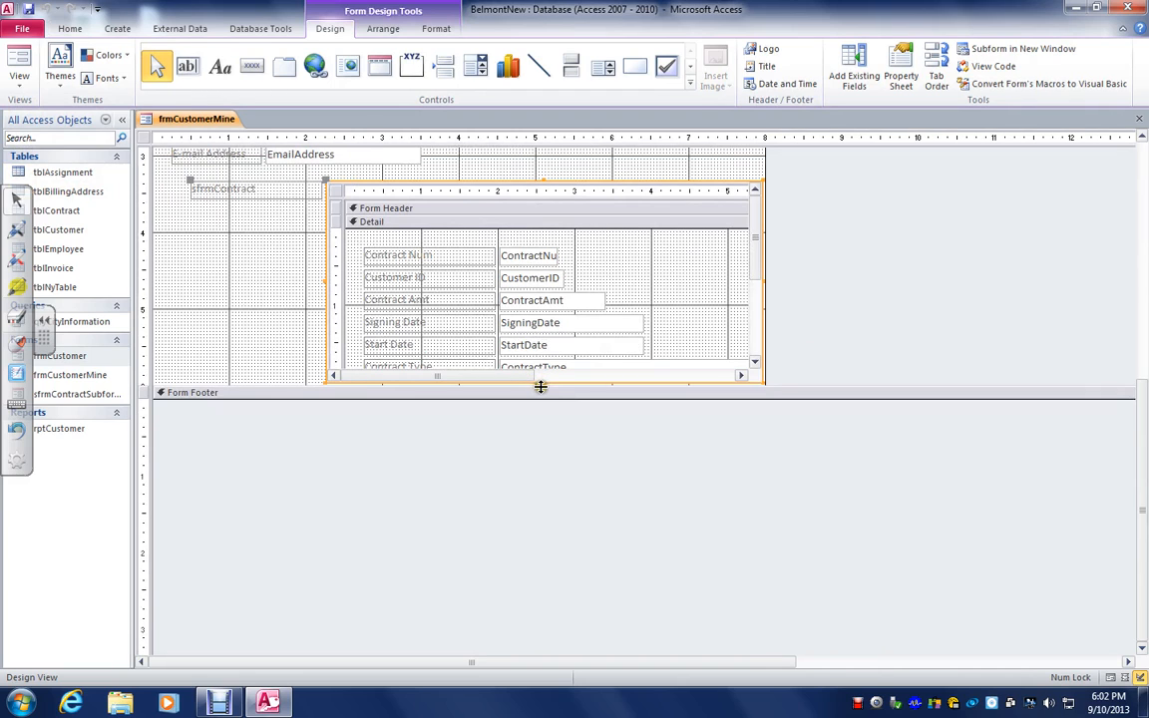
pyautogui.moveTo(543, 382); pyautogui.dragTo(541, 292)
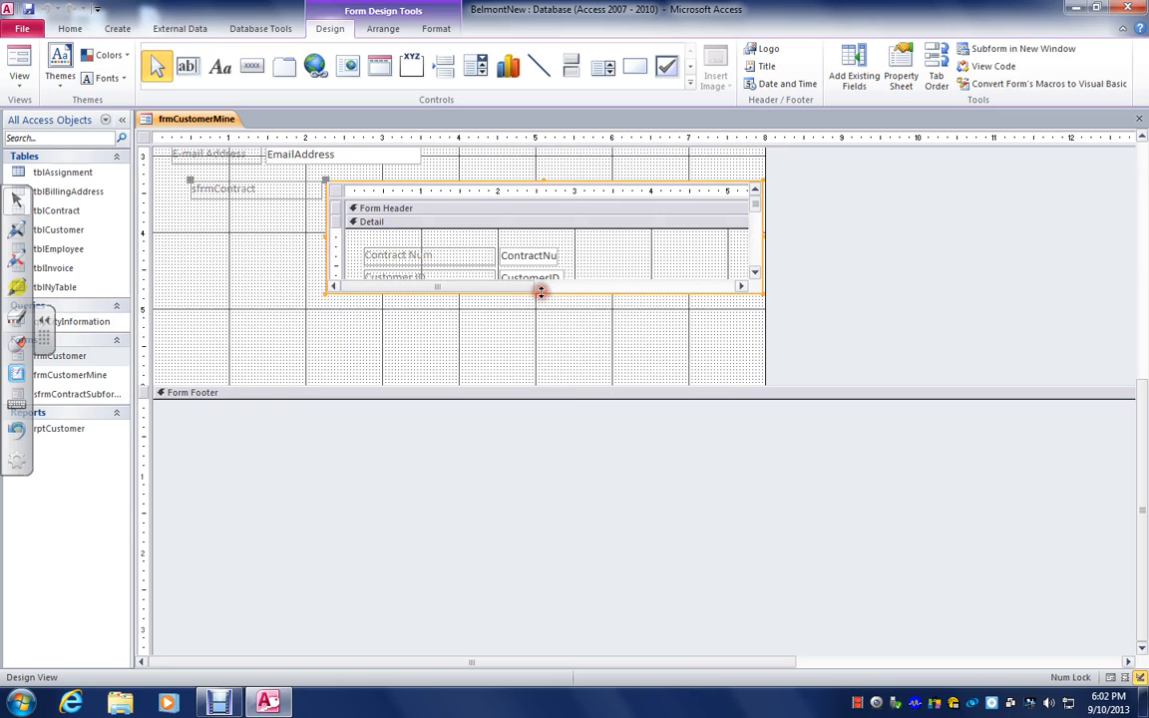
# Reduce the Detail section's height to end just below the subform, and browse the customer records in Form View.
pyautogui.click(496, 331)
pyautogui.moveTo(497, 331); pyautogui.dragTo(496, 301)
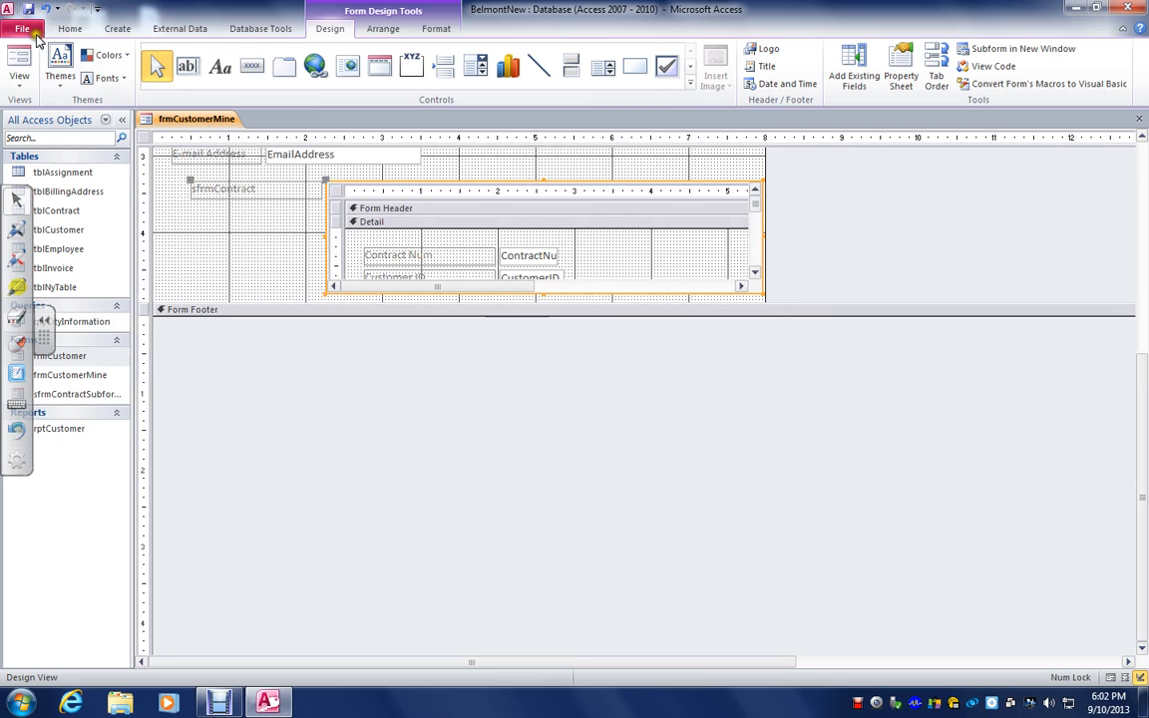
pyautogui.click(14, 62)
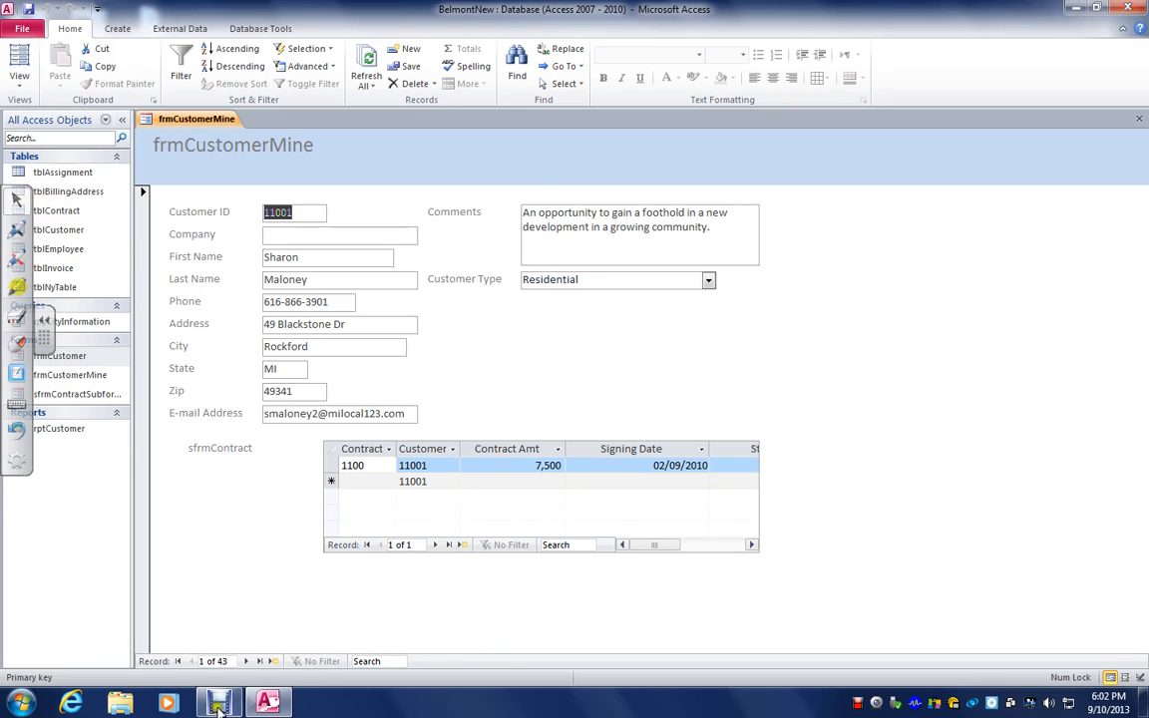
pyautogui.click(246, 661)
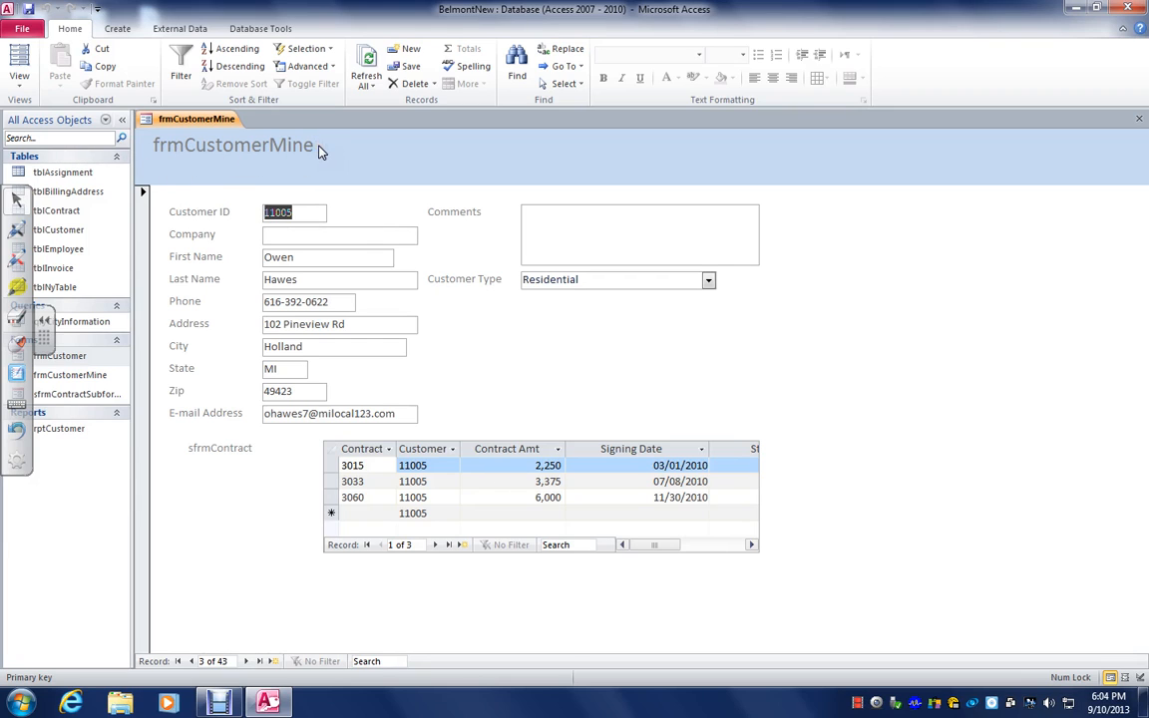
# In Design View, change the form header label's caption to Customer Contacts through its properties, and return to Form View.
pyautogui.click(26, 79)
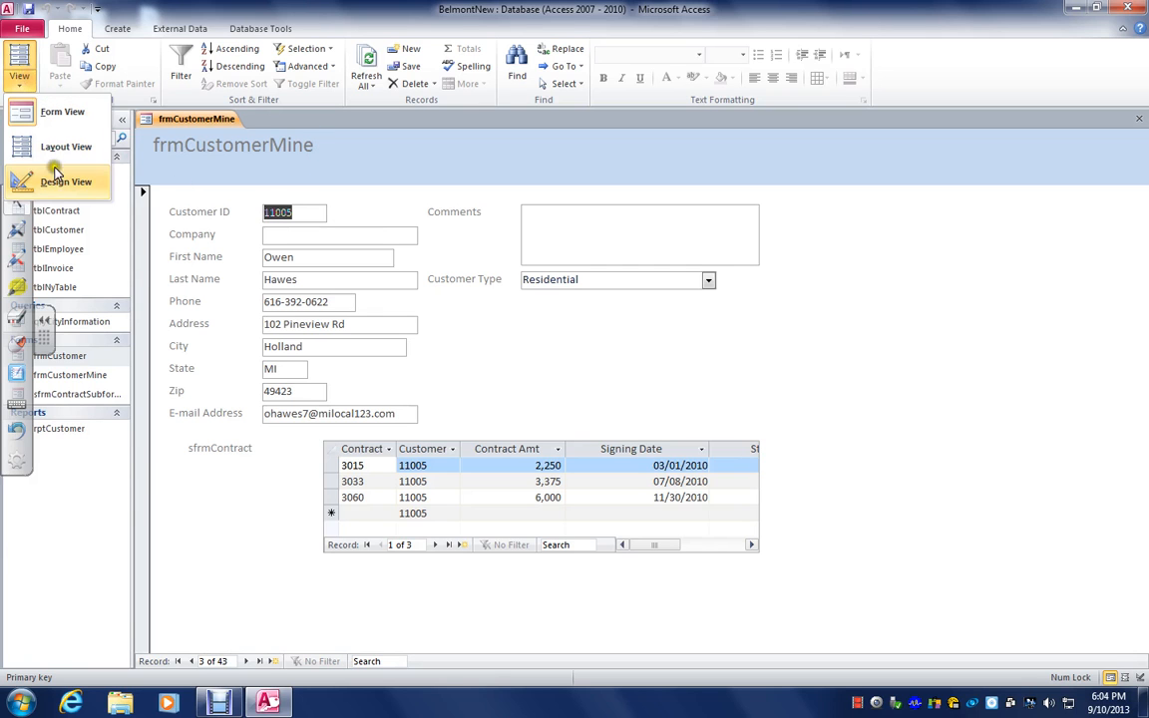
pyautogui.click(68, 182)
pyautogui.click(284, 179)
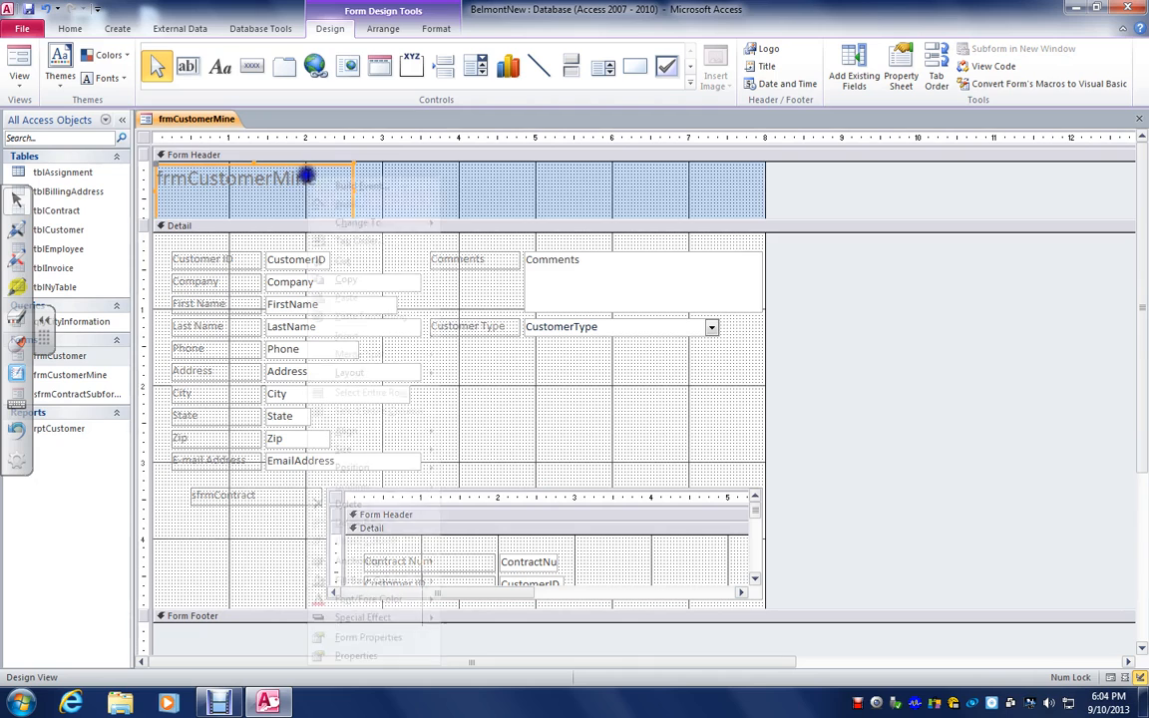
pyautogui.rightClick(303, 176)
pyautogui.click(356, 655)
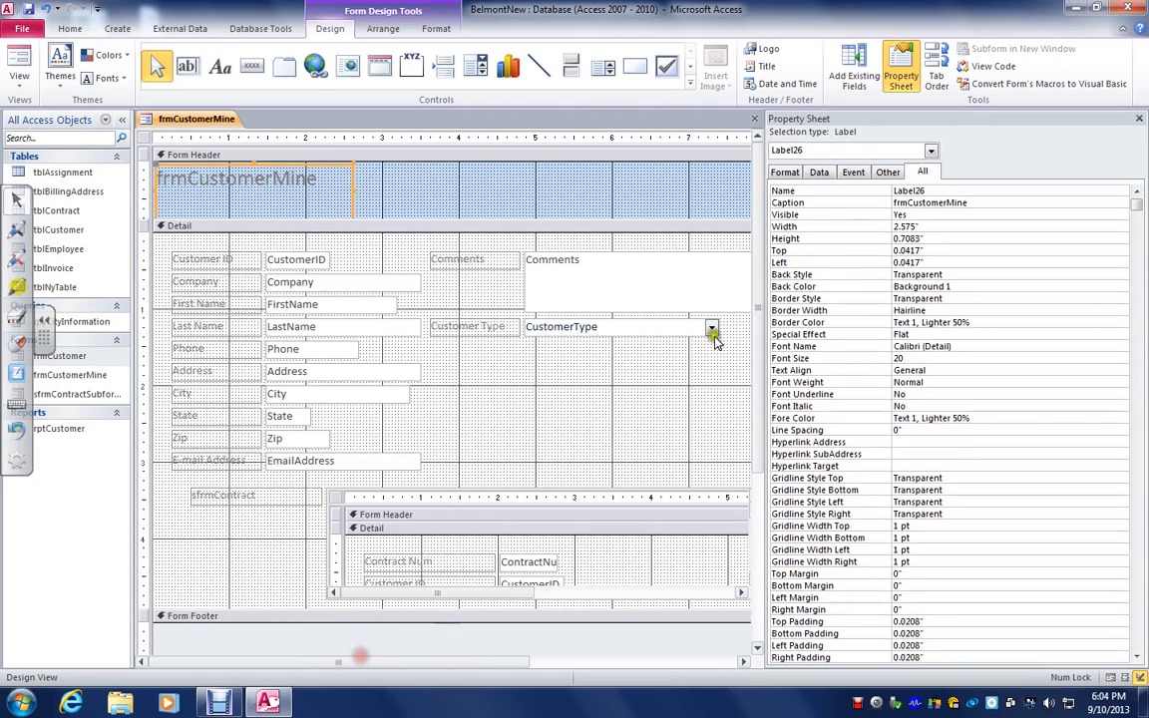
pyautogui.moveTo(980, 203); pyautogui.dragTo(884, 202)
pyautogui.write('Cus')
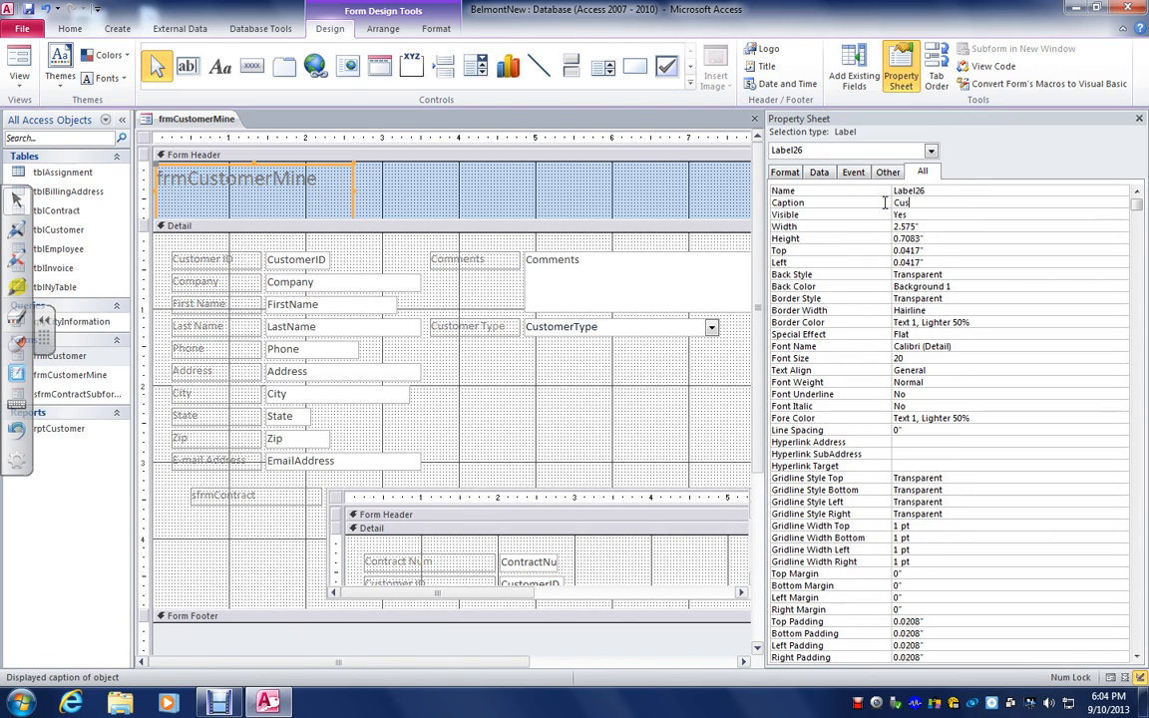
pyautogui.write('tomers')
pyautogui.press('BackSpace')
pyautogui.write('Contacts')
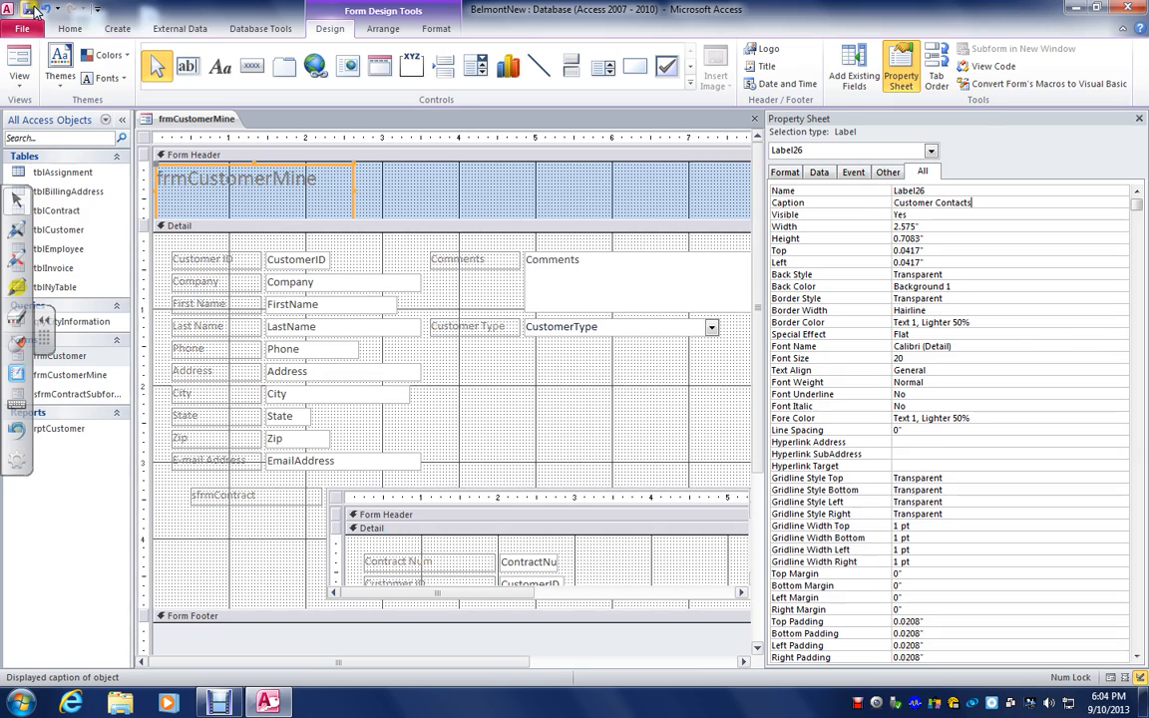
pyautogui.click(6, 60)
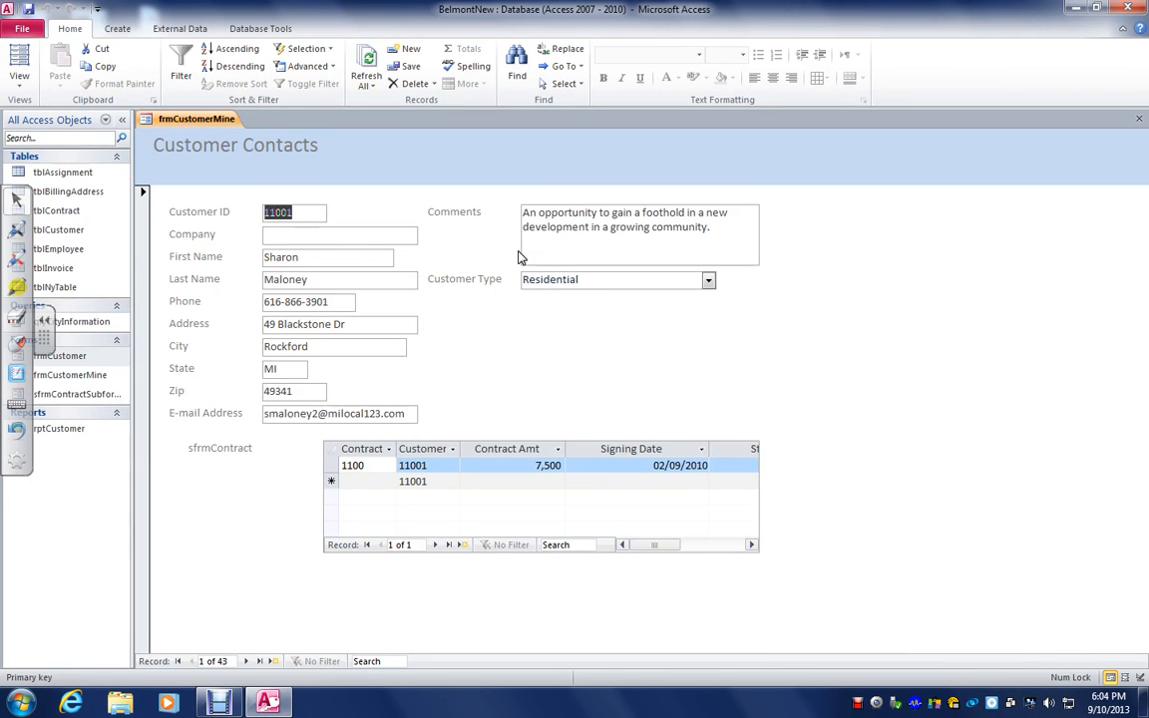
pyautogui.click(224, 705)
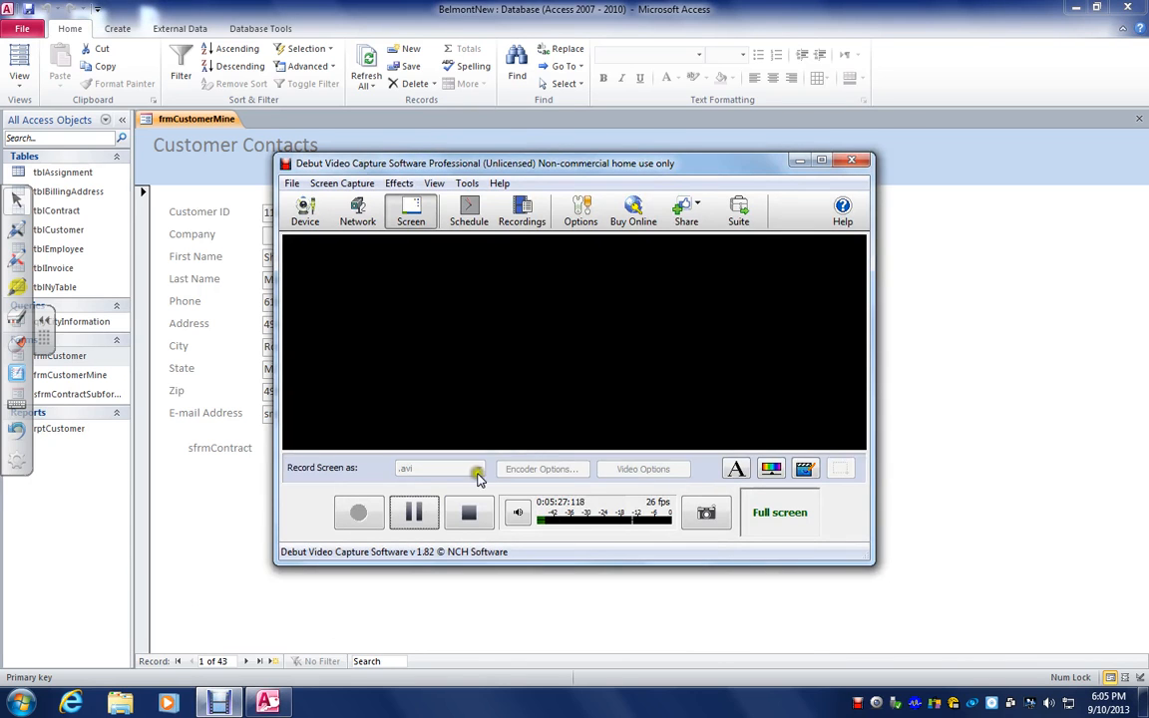